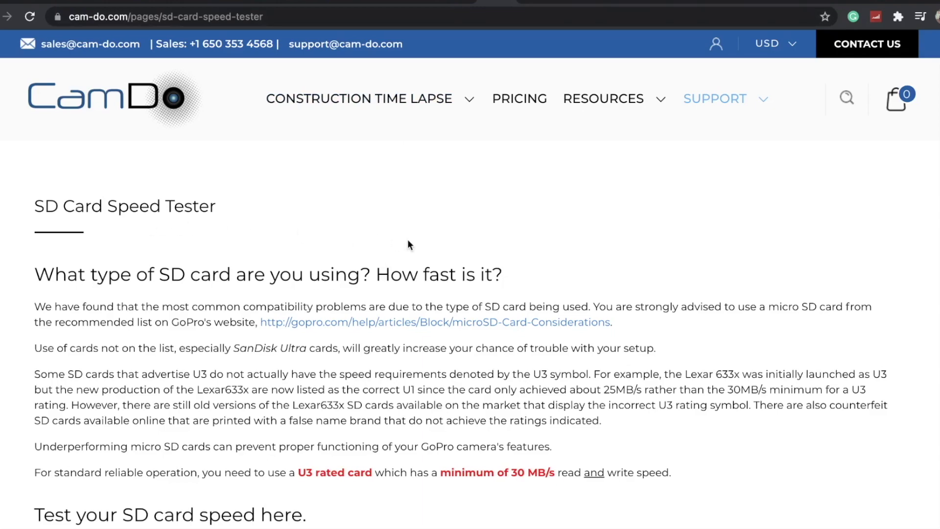
scroll(409, 245, down, 2)
scroll(408, 244, down, 3)
scroll(409, 243, down, 1)
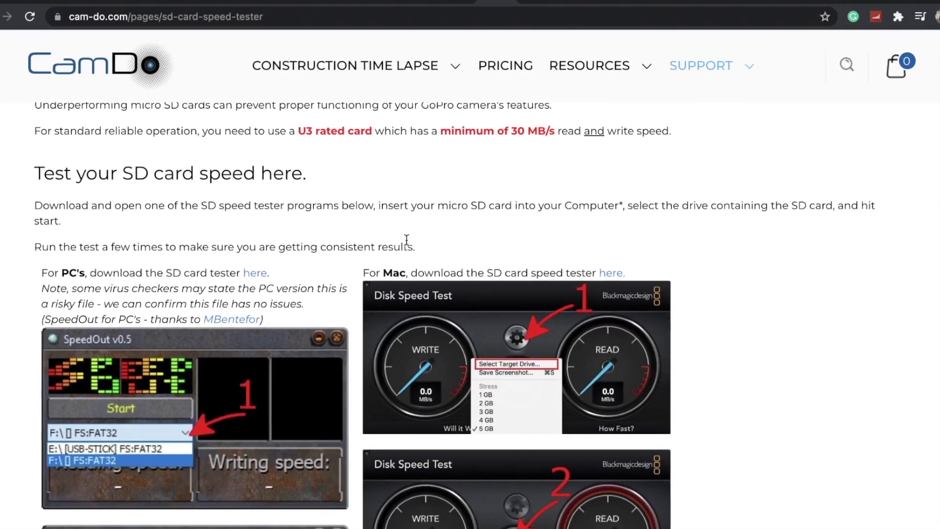
scroll(406, 241, down, 3)
scroll(406, 245, up, 1)
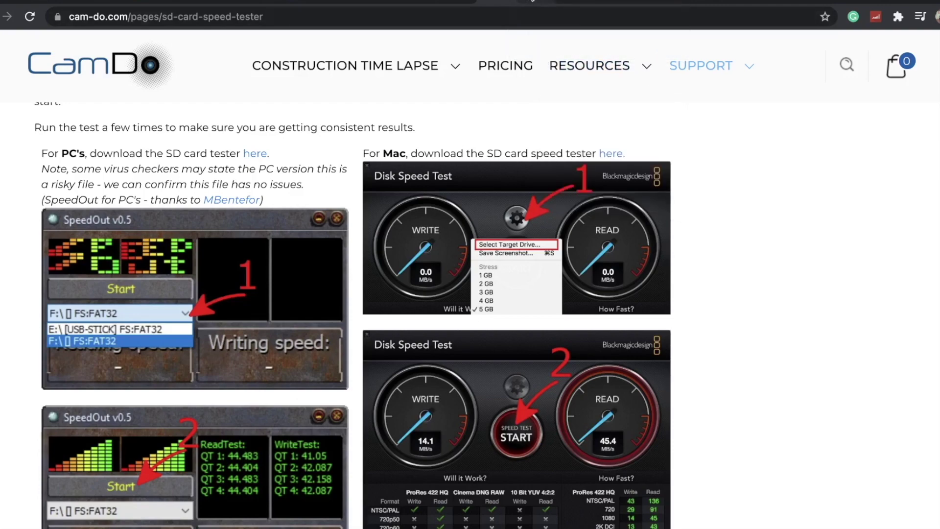
Open Blackmagic Disk Speed Test from its Mac App Store listing, with gauges at 0.0 MB/s.
click(532, 8)
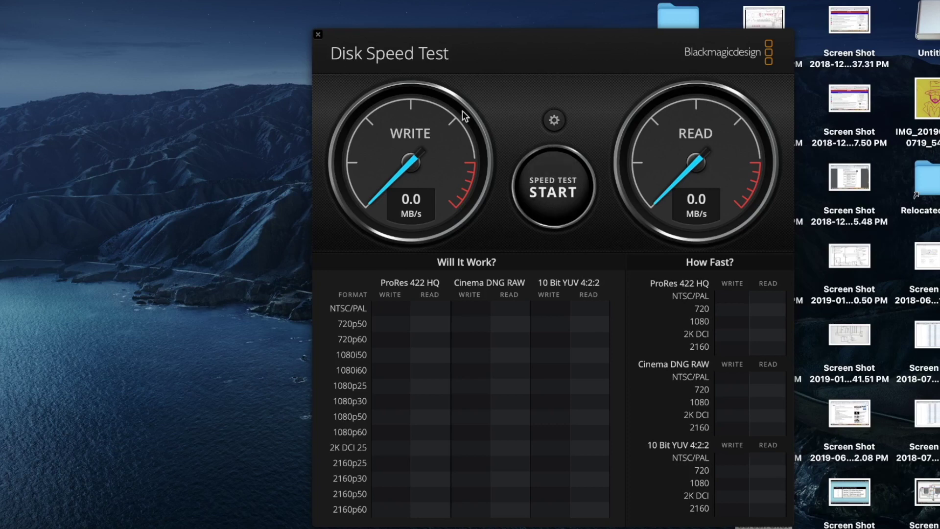
Run a speed test and stop it at 2654.9 MB/s write and 2855.7 MB/s read.
click(556, 196)
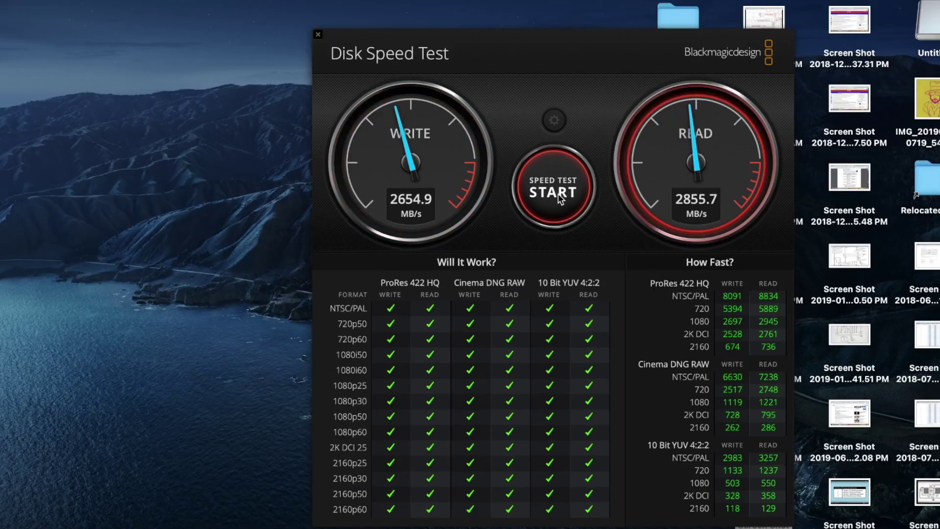
click(558, 193)
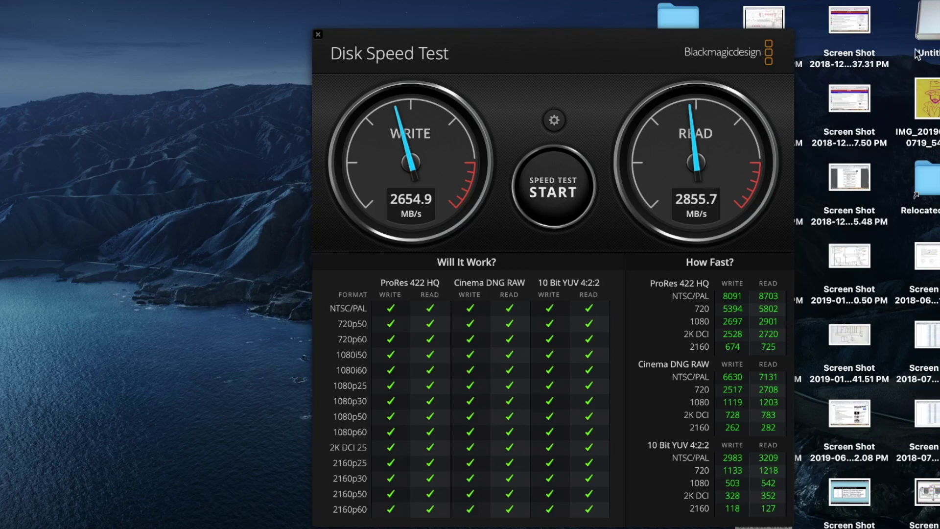
Eject the Untitled drive and start a new speed test.
right_click(930, 37)
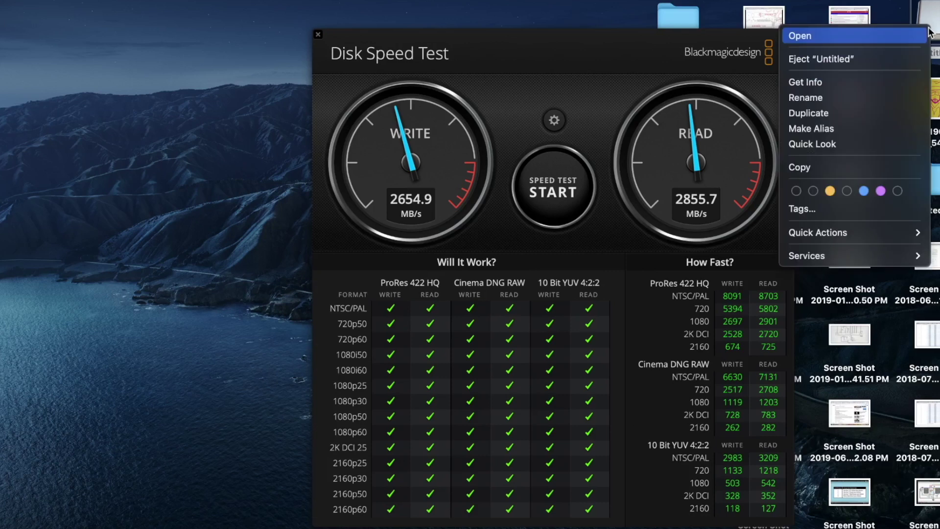
click(872, 57)
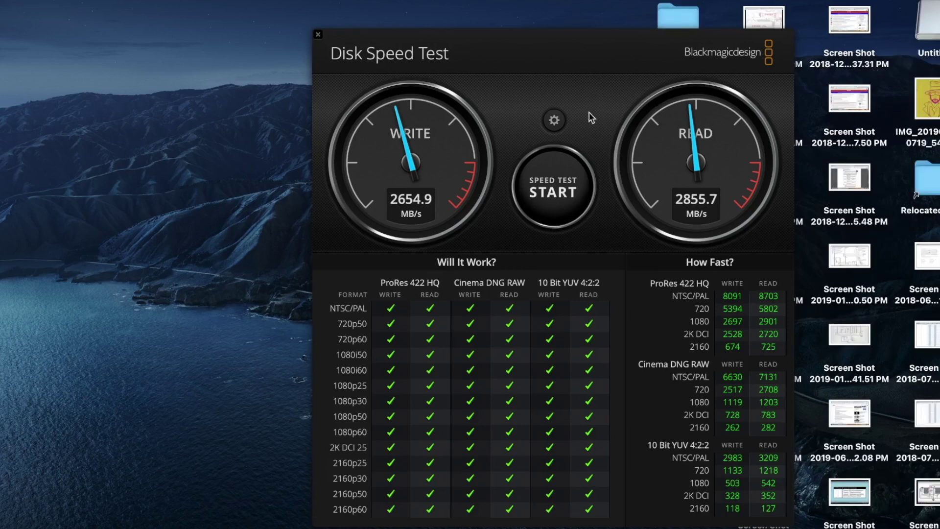
click(549, 195)
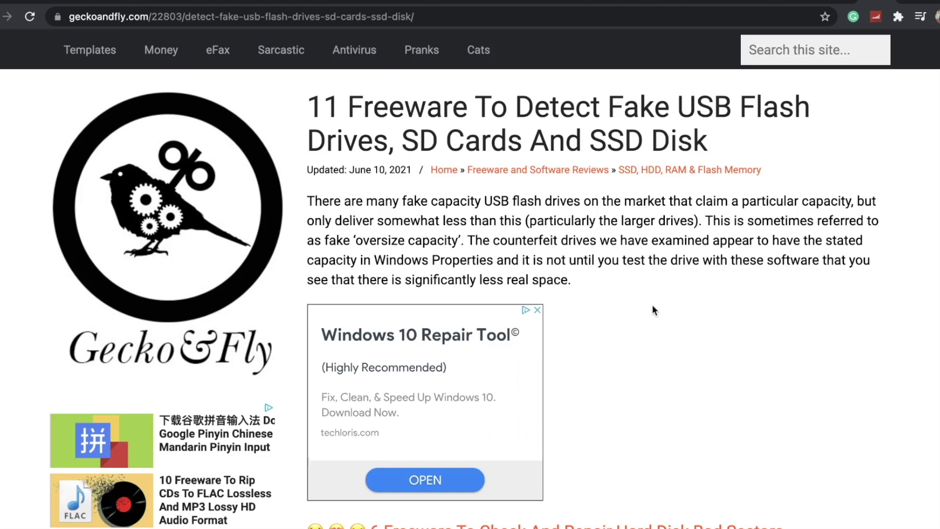
scroll(653, 305, down, 1)
scroll(652, 305, down, 1)
scroll(652, 304, down, 1)
scroll(653, 305, down, 1)
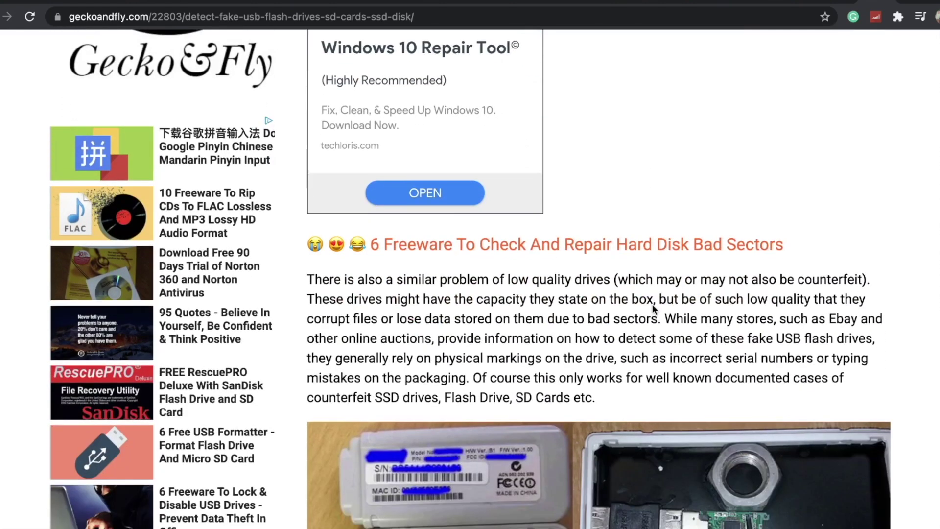
scroll(653, 304, down, 1)
scroll(653, 305, down, 1)
scroll(652, 304, down, 1)
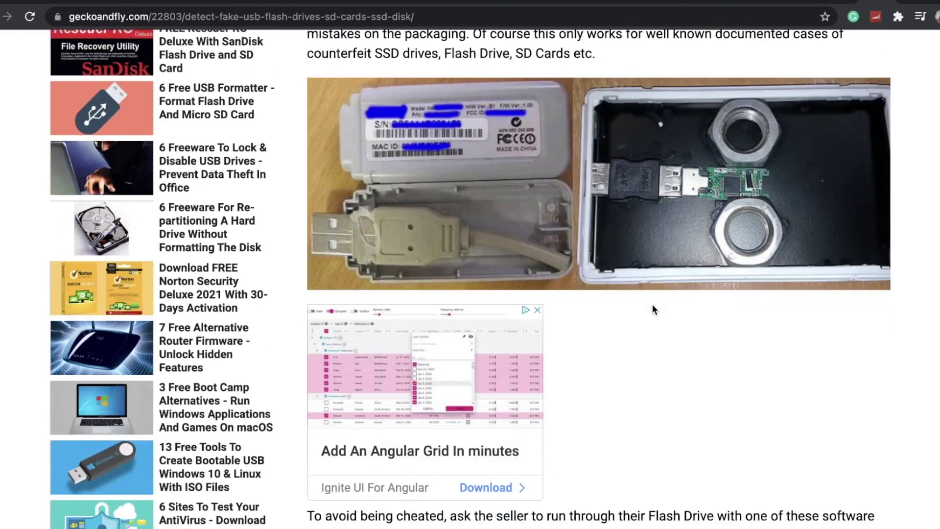
scroll(652, 304, down, 1)
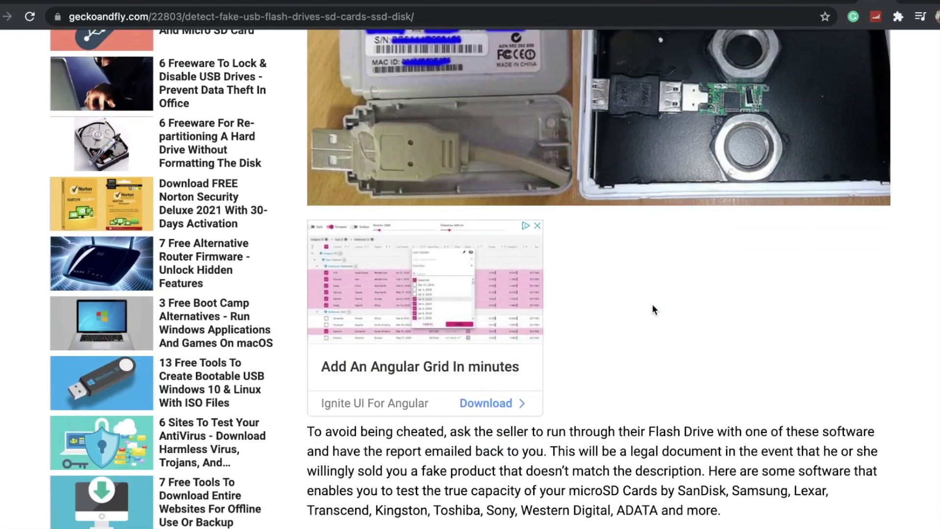
scroll(652, 310, down, 1)
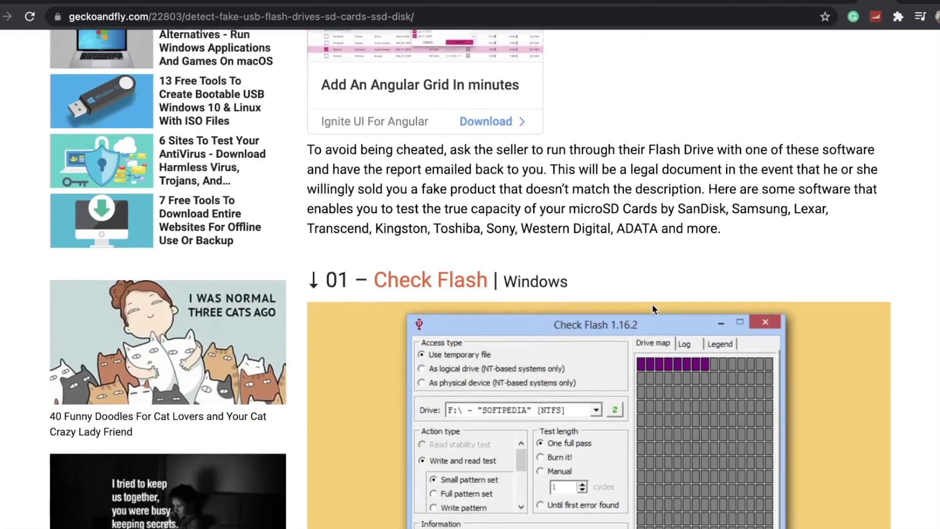
scroll(652, 310, down, 1)
scroll(652, 305, down, 1)
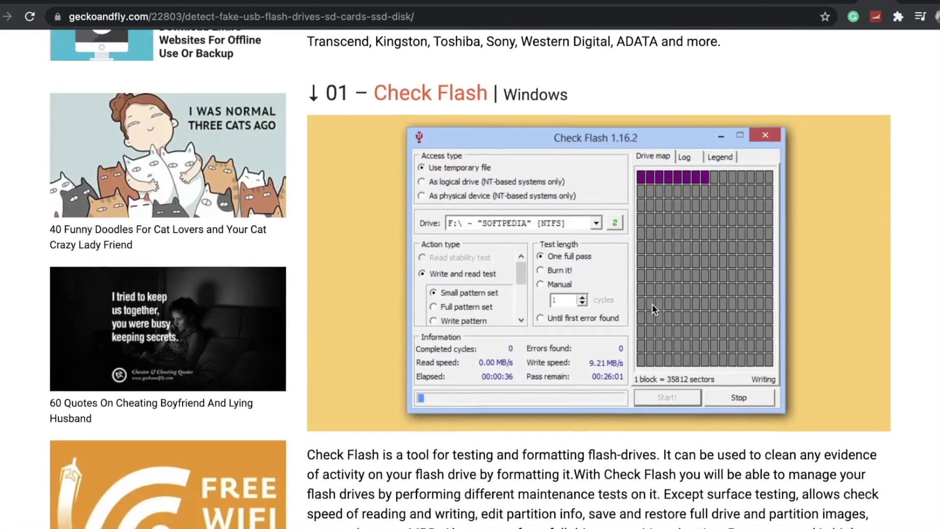
scroll(652, 306, down, 1)
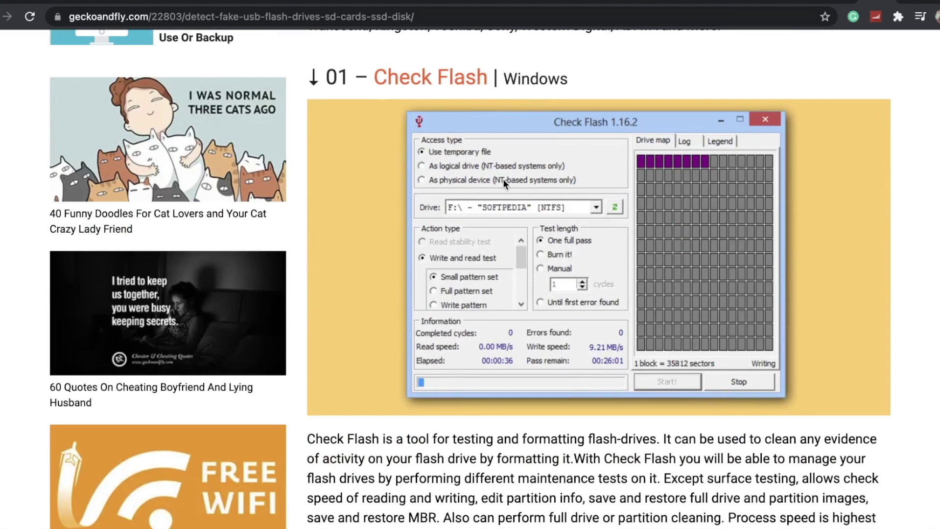
scroll(504, 180, down, 1)
scroll(504, 180, down, 1)
scroll(505, 180, down, 1)
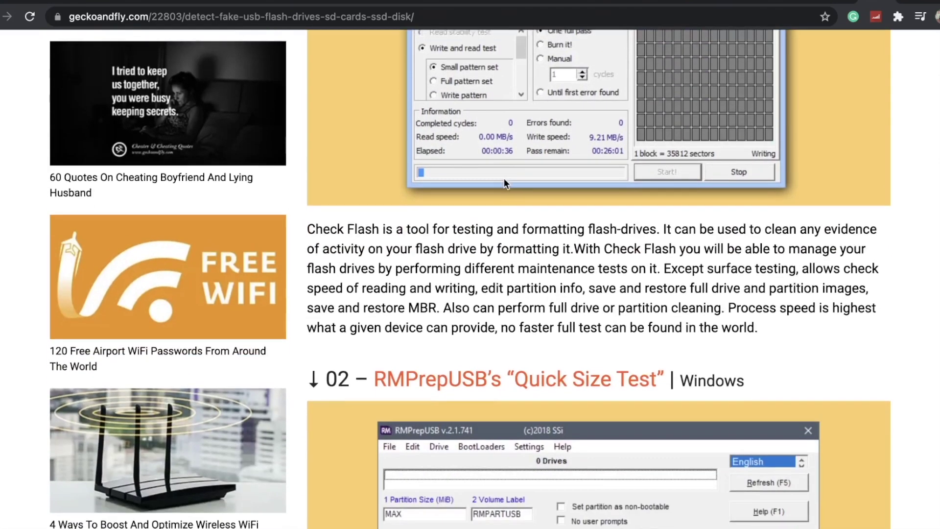
scroll(504, 184, down, 1)
scroll(504, 184, down, 1)
scroll(504, 183, down, 1)
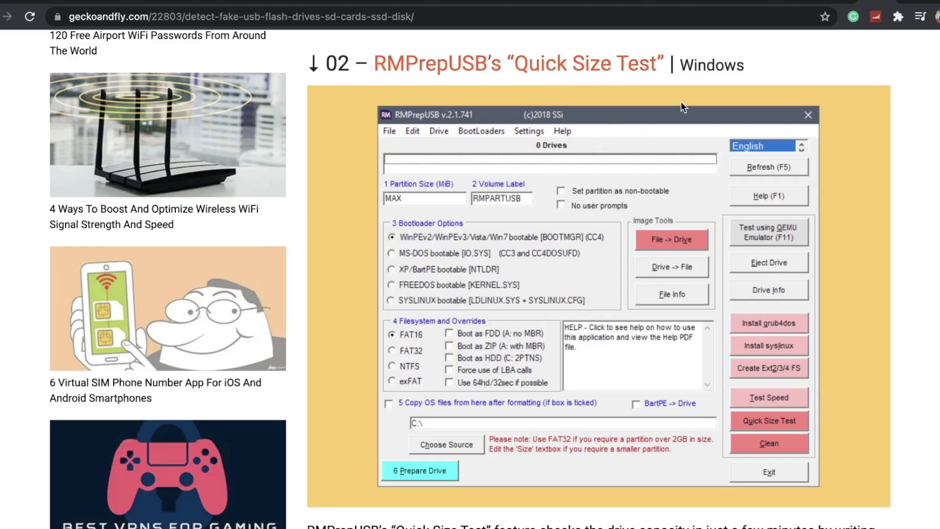
scroll(561, 241, down, 5)
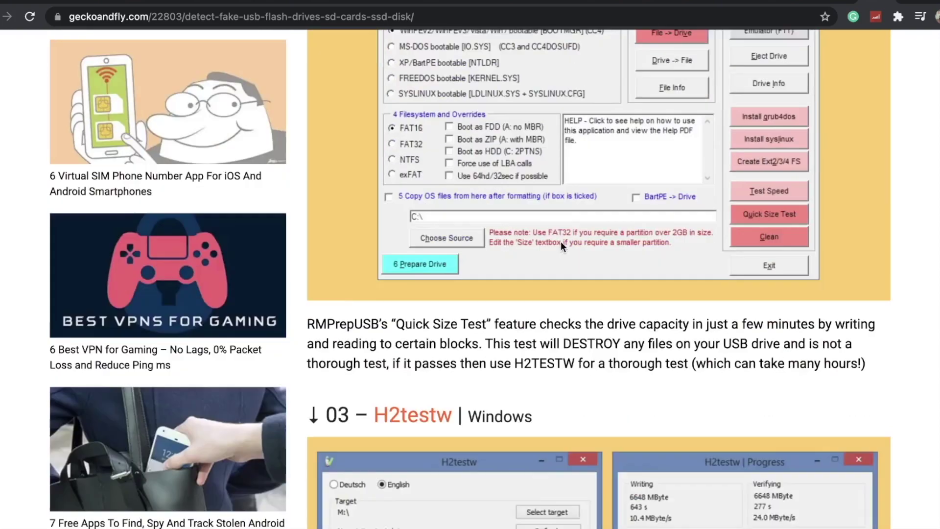
scroll(562, 239, down, 2)
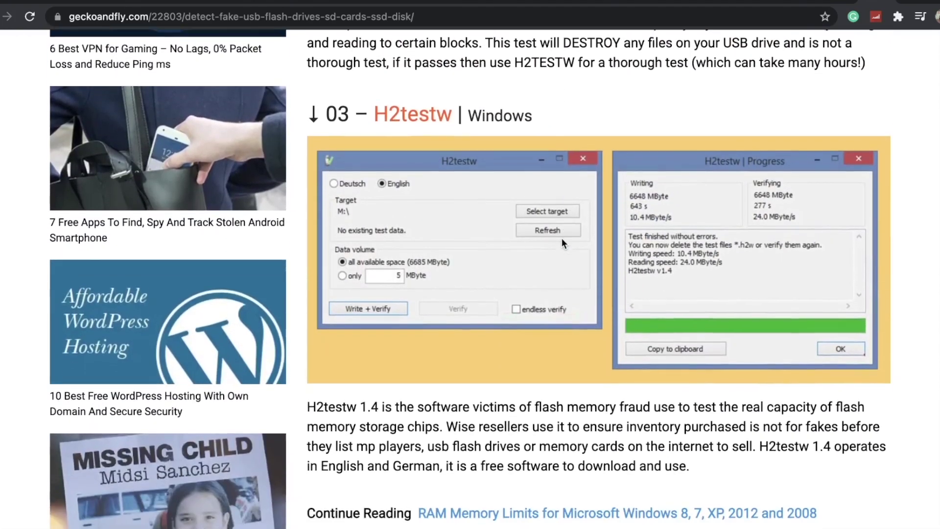
scroll(561, 237, down, 1)
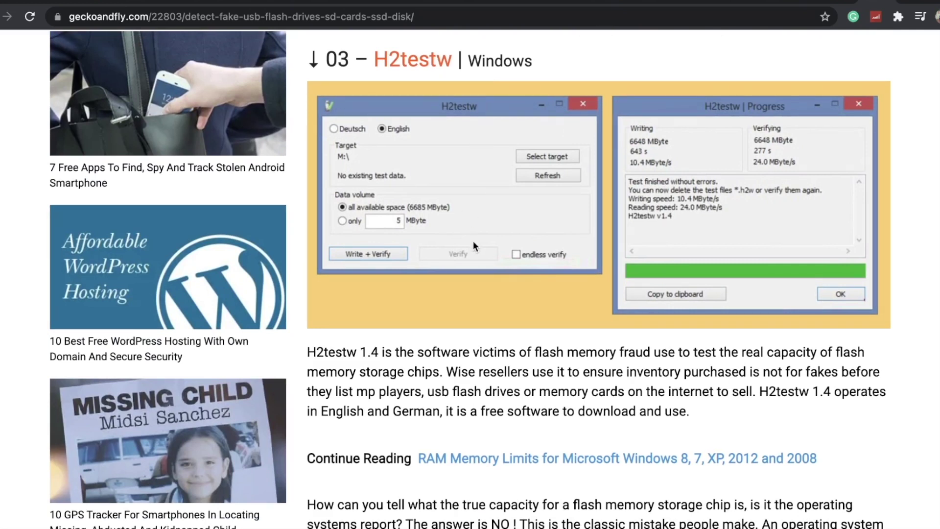
scroll(474, 243, down, 2)
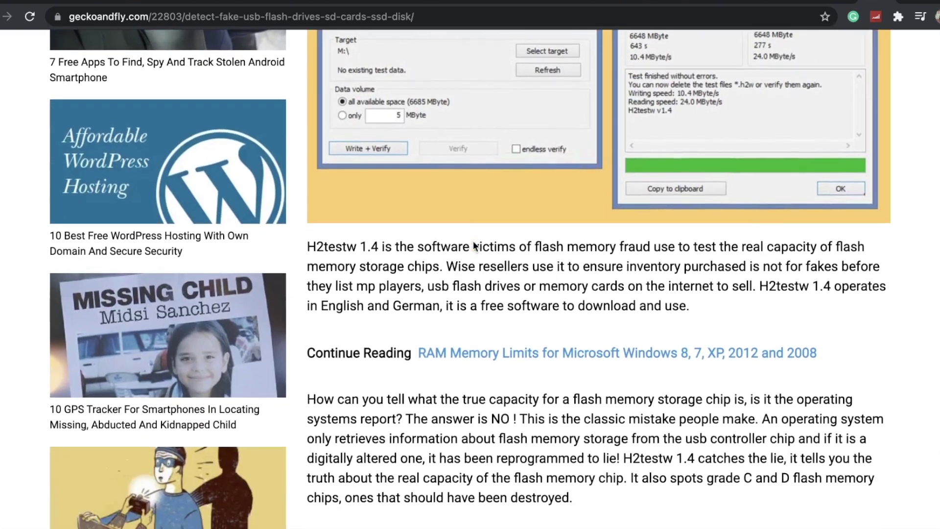
scroll(474, 247, down, 4)
scroll(474, 248, down, 1)
scroll(473, 248, down, 2)
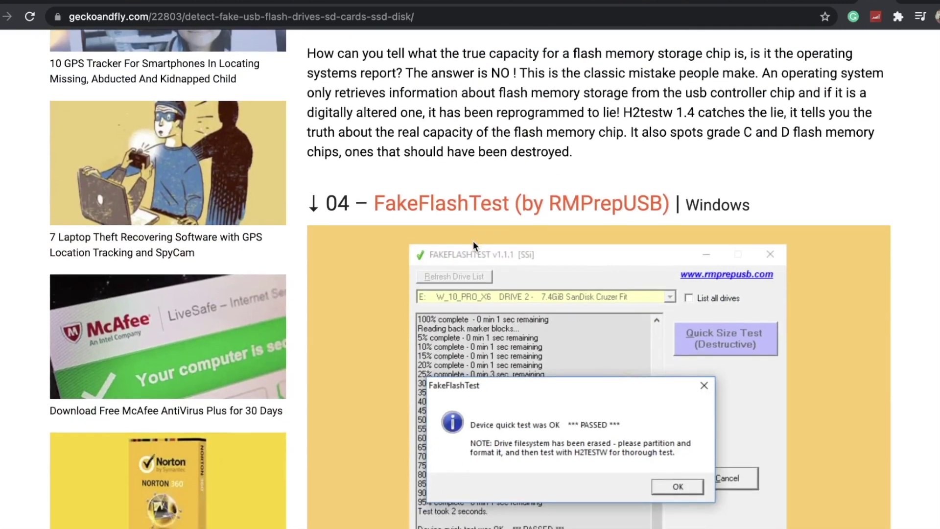
scroll(473, 243, down, 1)
scroll(473, 243, down, 1)
scroll(473, 244, down, 1)
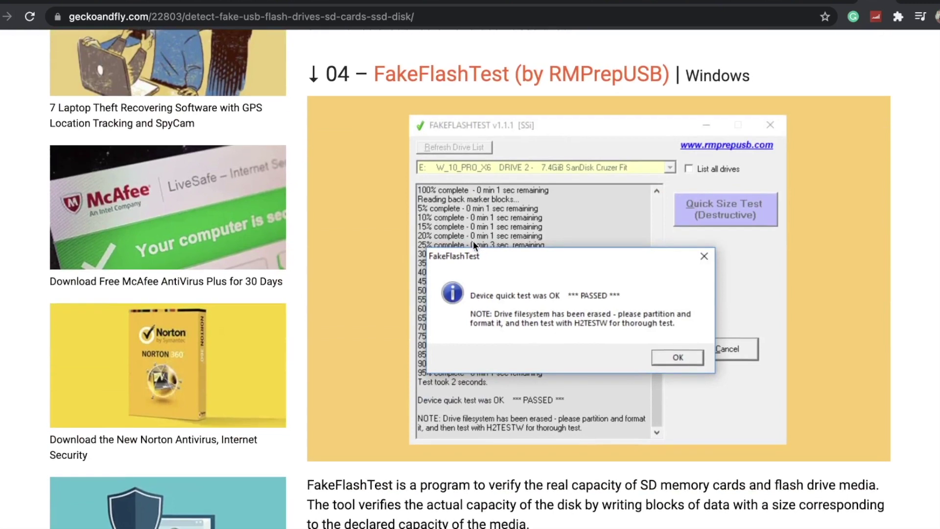
scroll(473, 245, down, 1)
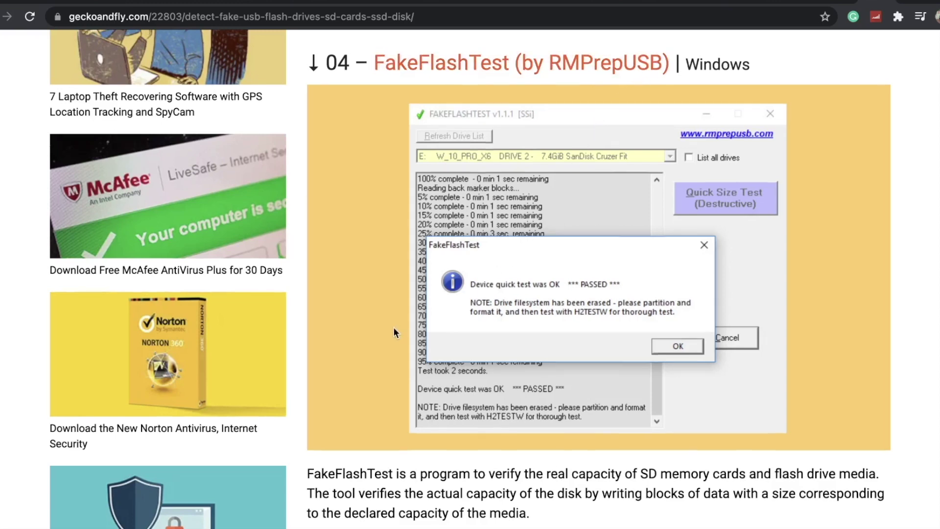
scroll(394, 329, down, 6)
scroll(396, 327, down, 2)
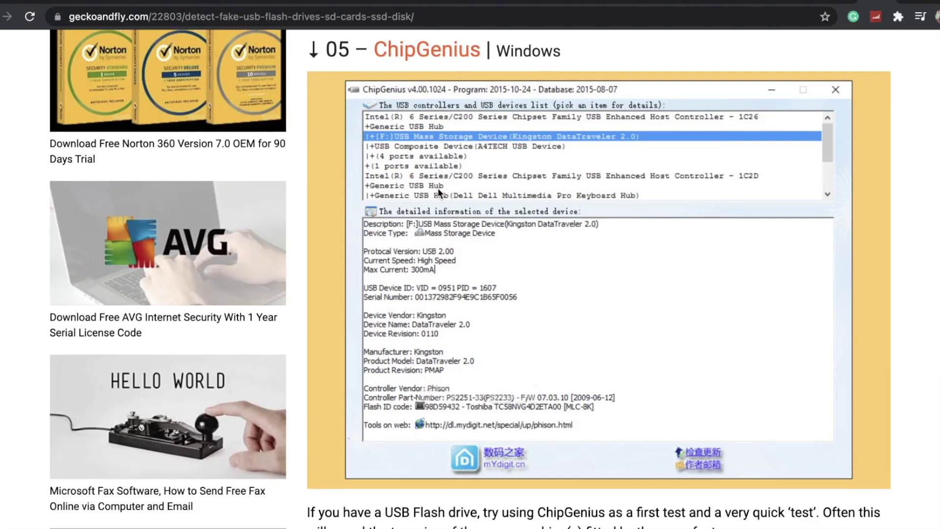
scroll(437, 188, down, 5)
scroll(438, 188, down, 3)
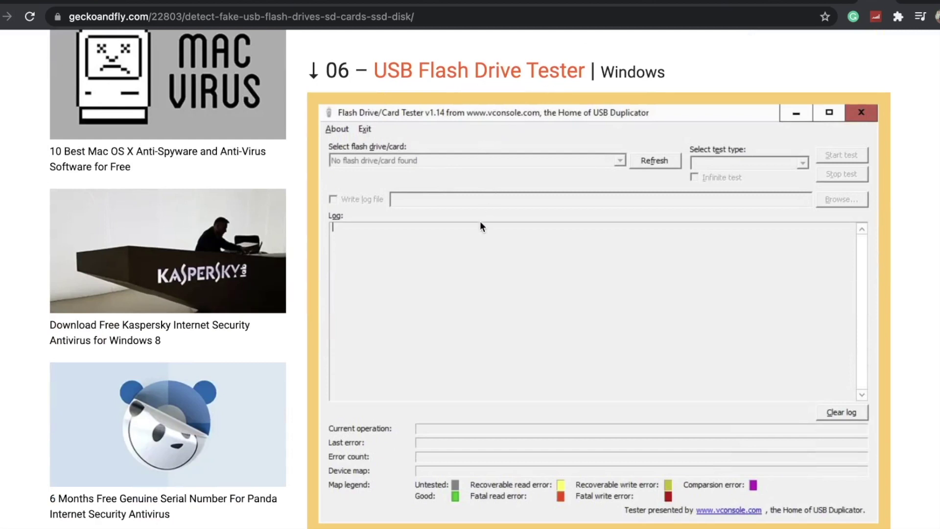
scroll(479, 224, down, 10)
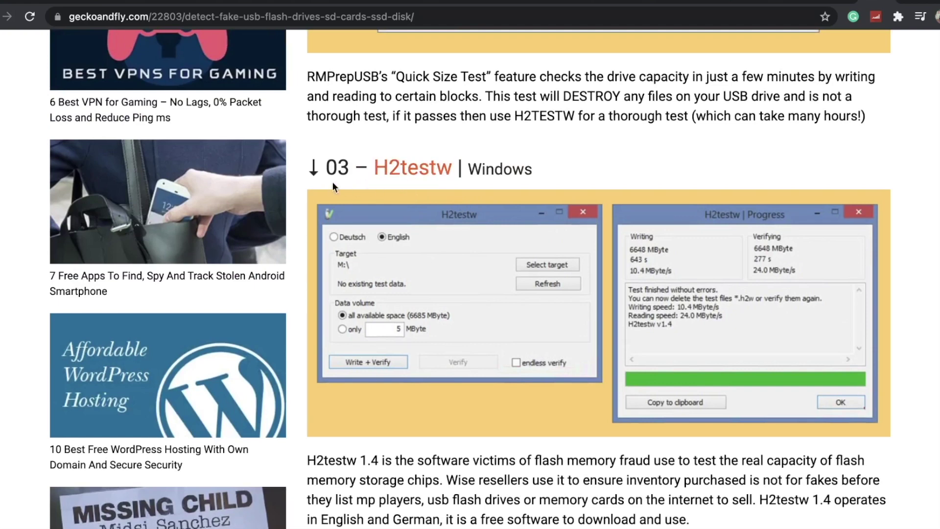
scroll(456, 193, down, 1)
scroll(448, 193, down, 1)
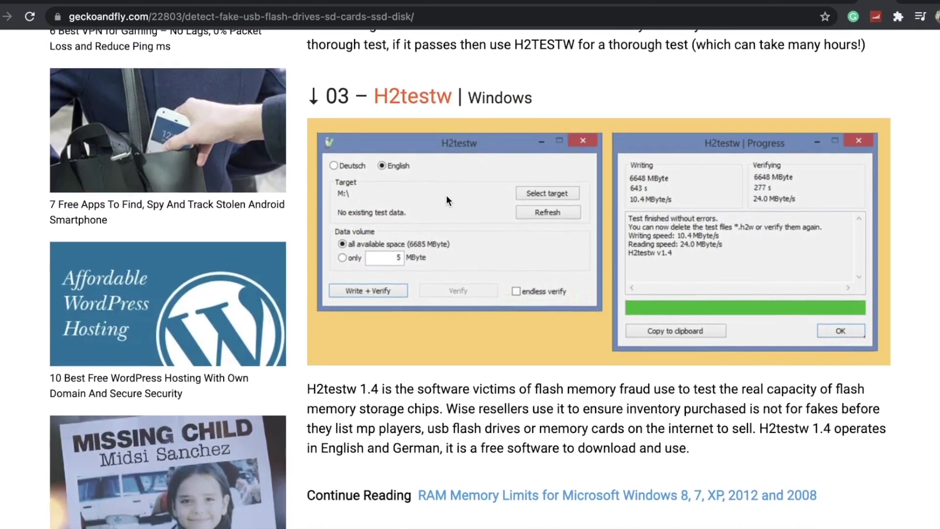
scroll(446, 195, down, 1)
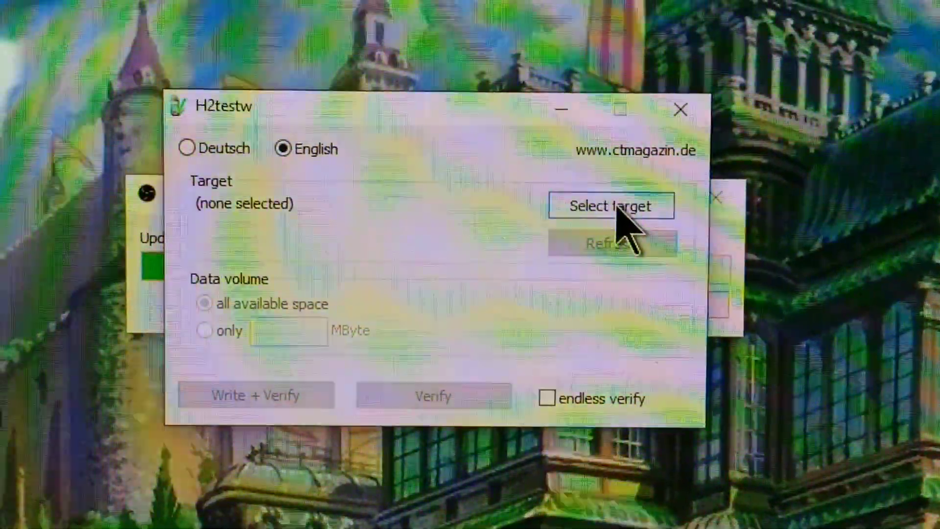
Target drive E:\ with all 60863 MByte and start Write + Verify, accepting the warning.
click(617, 207)
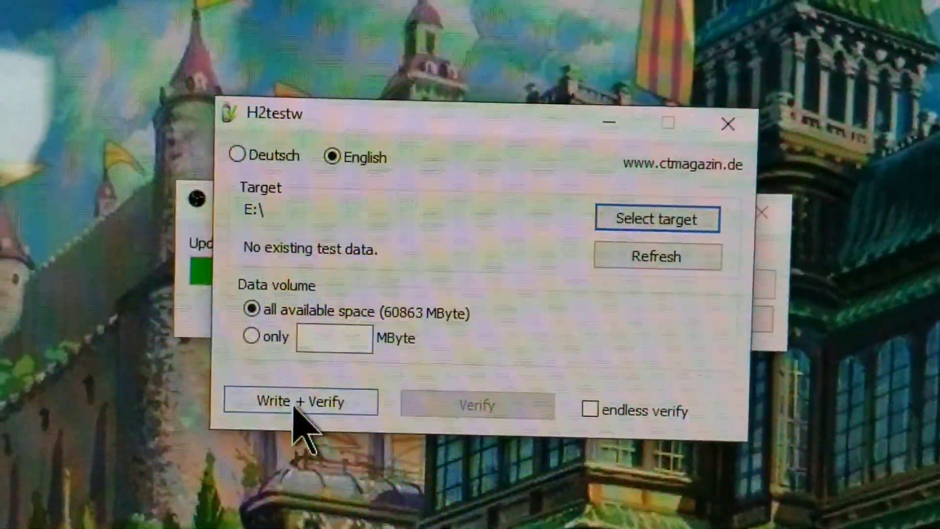
click(293, 407)
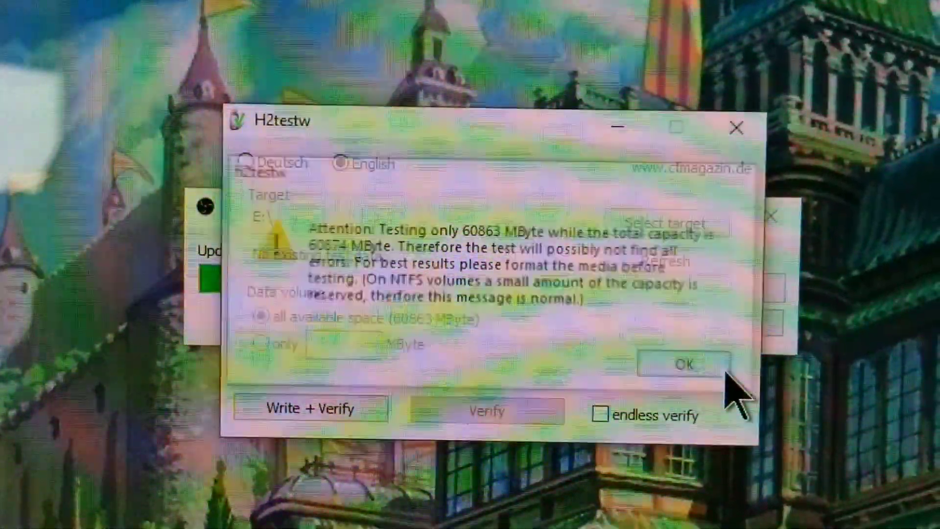
click(723, 367)
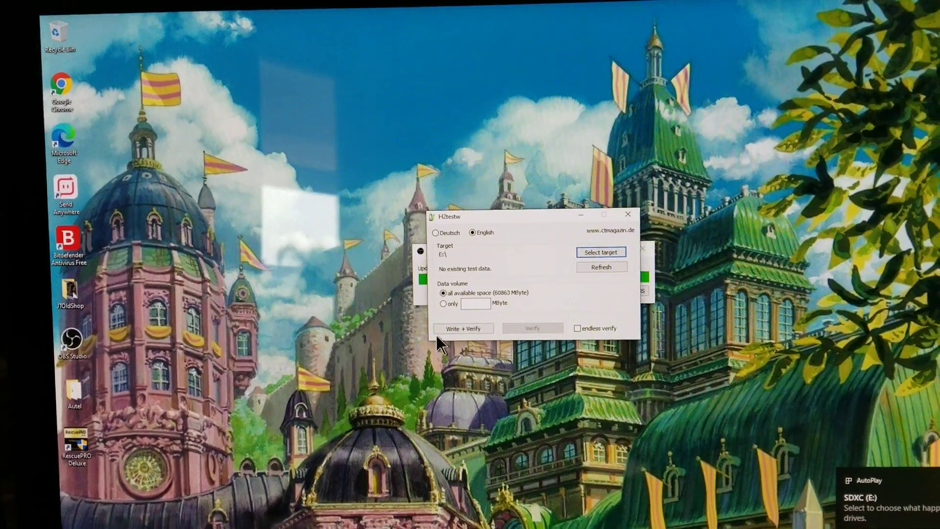
Start another Write + Verify run on E:\ and accept the capacity warning.
click(457, 317)
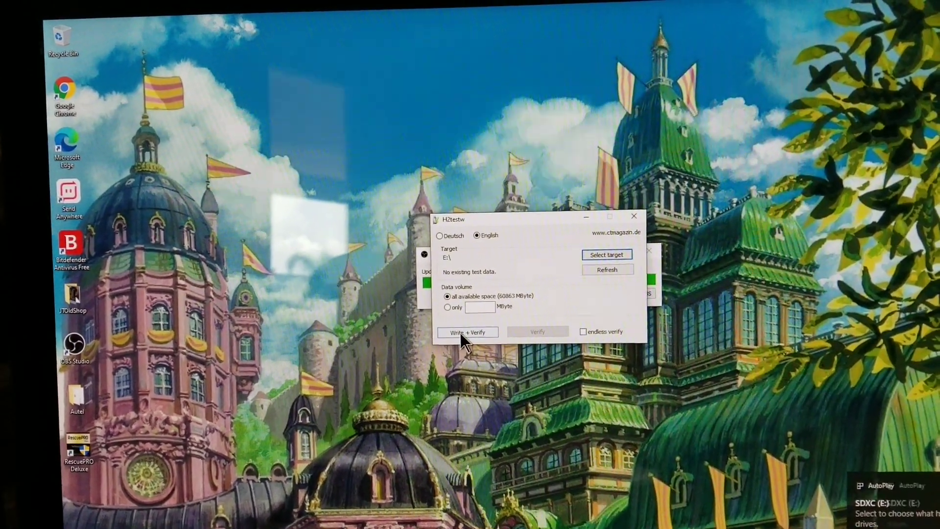
click(463, 334)
click(463, 335)
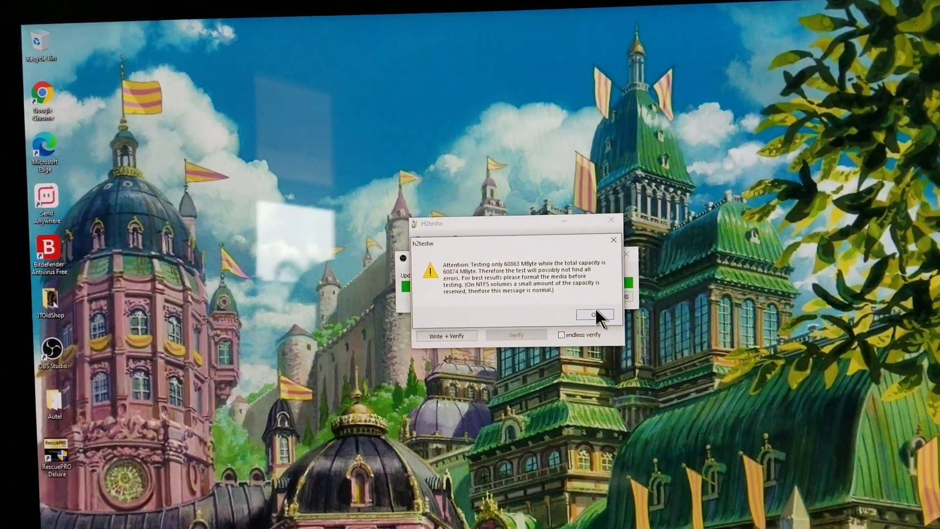
click(597, 314)
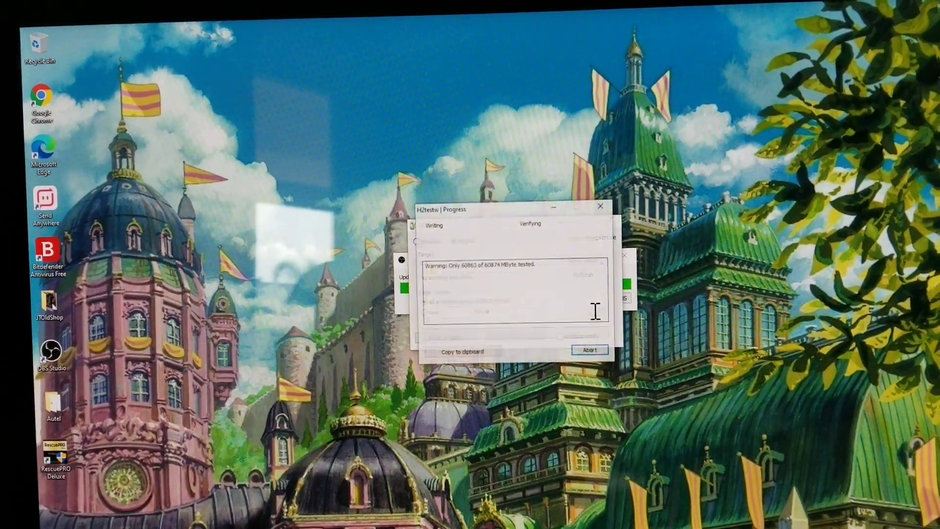